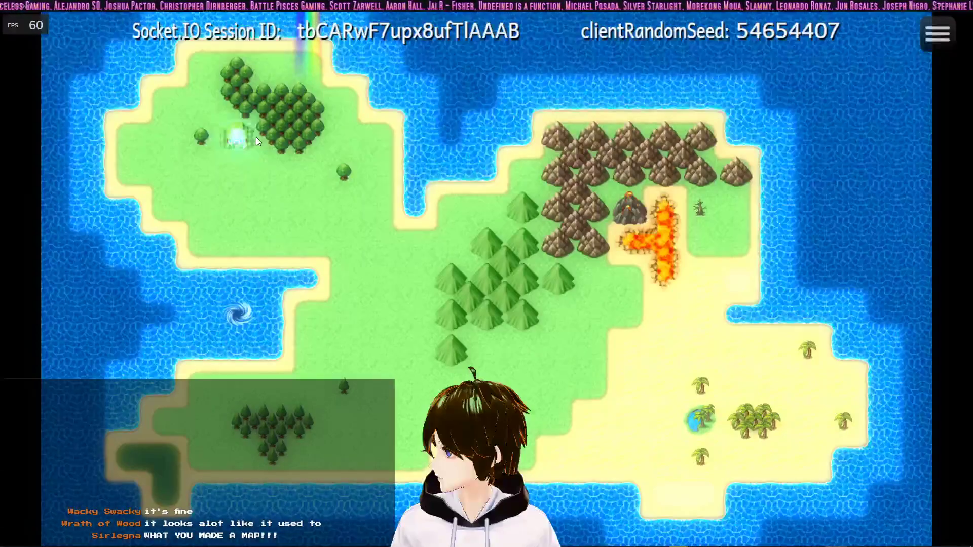
Talk to the merchant at the hut so his 'what'll it be?' greeting appears
left_click(256, 137)
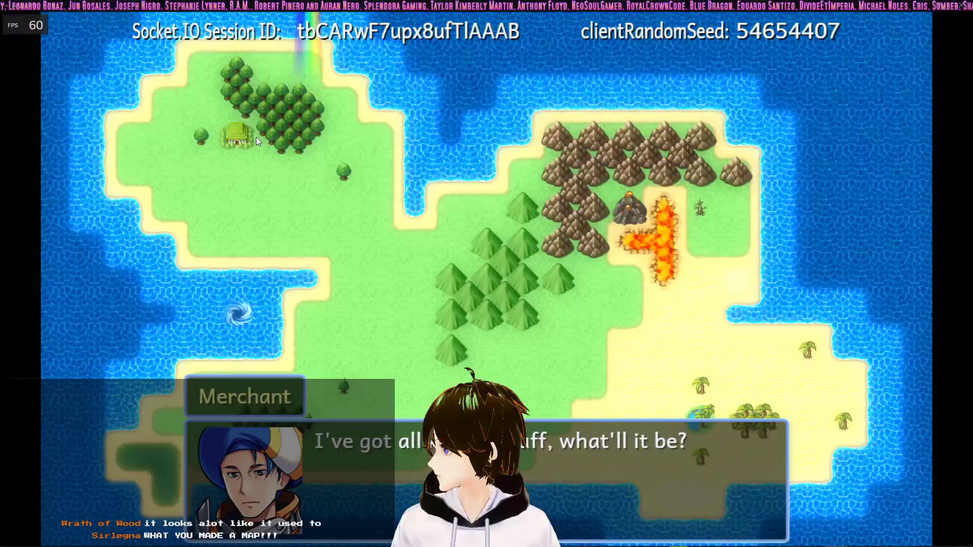
key("Return")
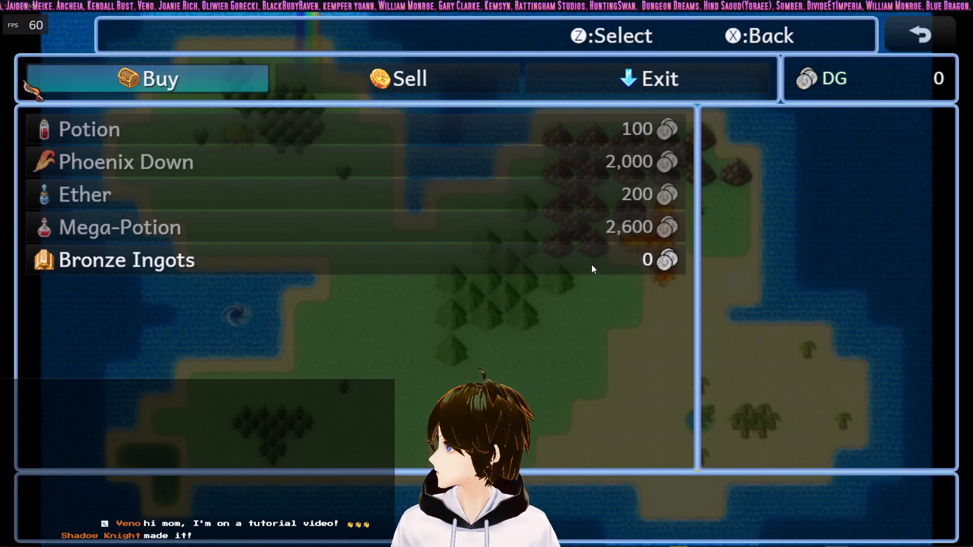
key("Left")
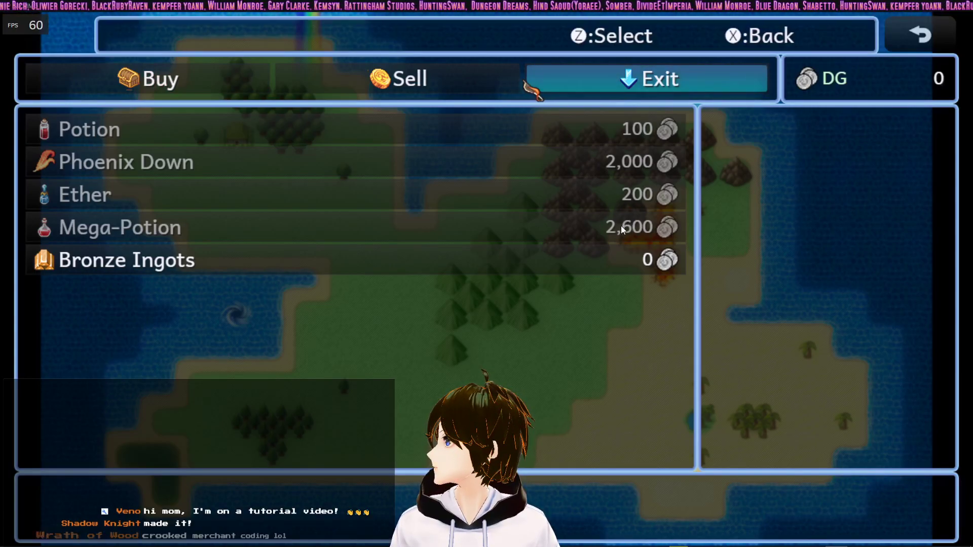
key("z")
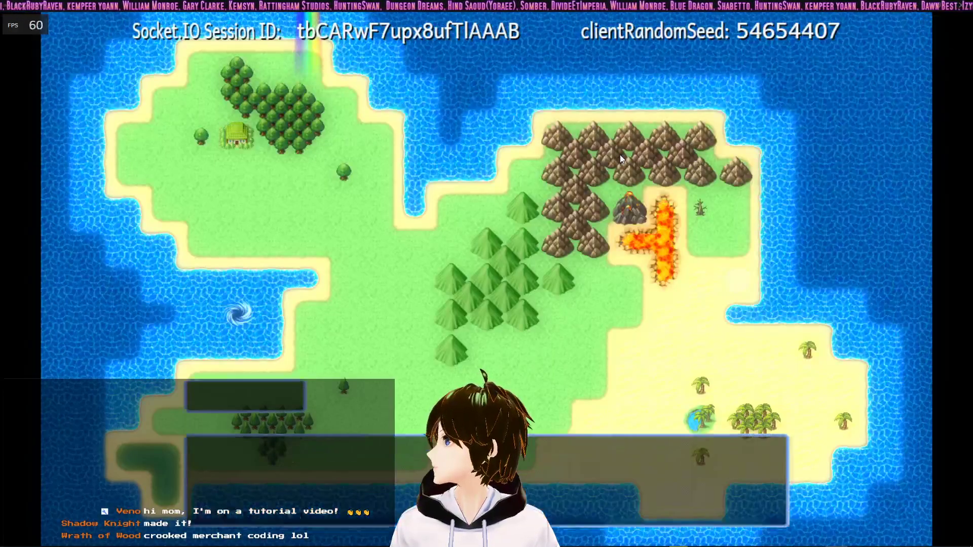
key("z")
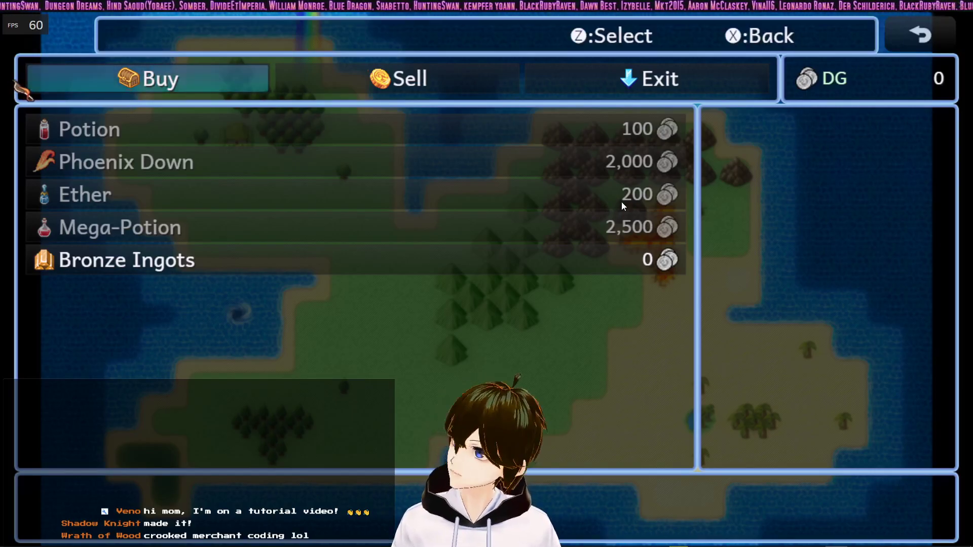
key("x")
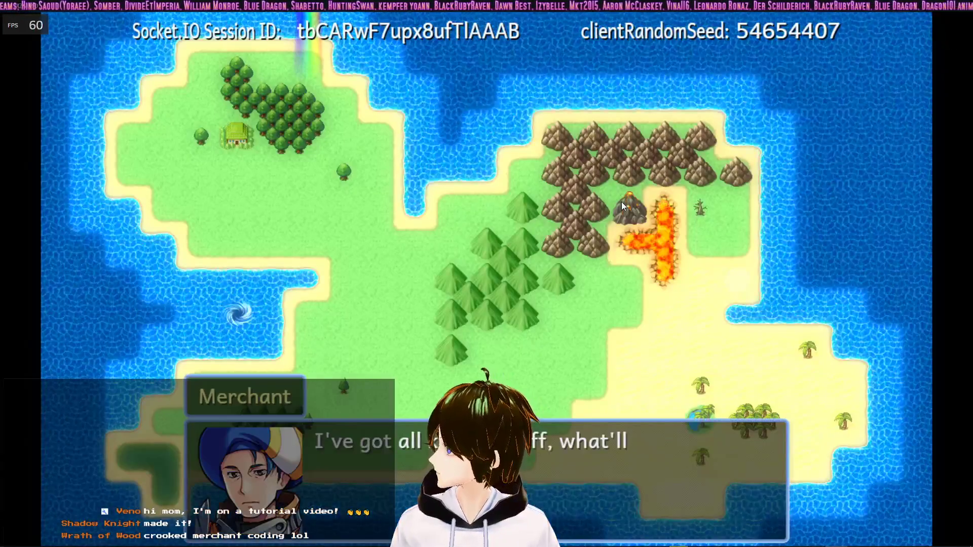
Open the merchant's shop twice, browse the Buy list prices, then leave to the map
key("z")
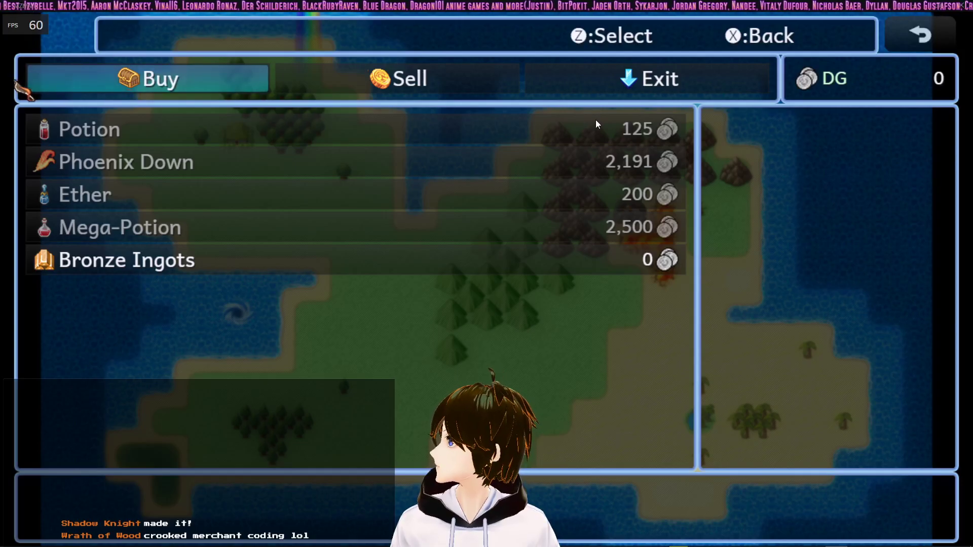
key("x")
key("z")
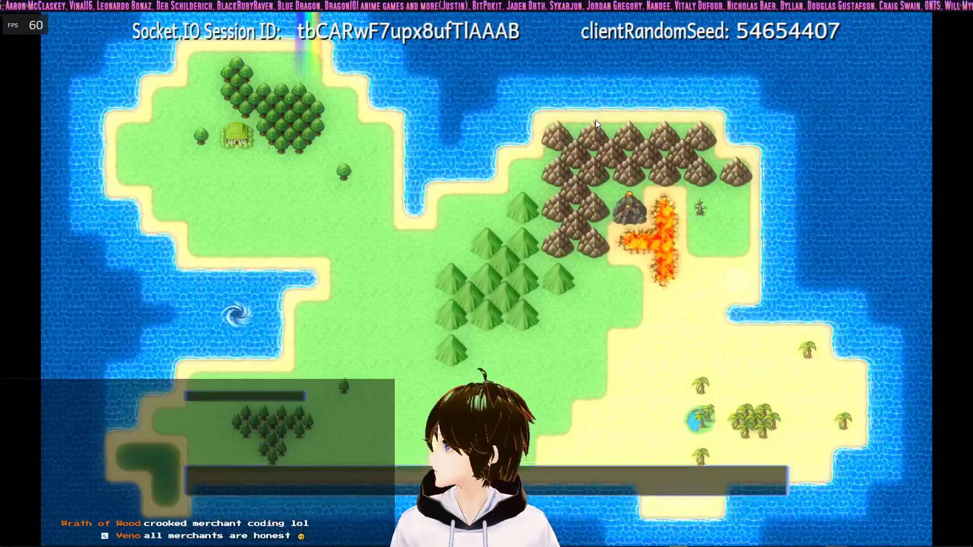
key("z")
key("Down")
key("x")
key("Left")
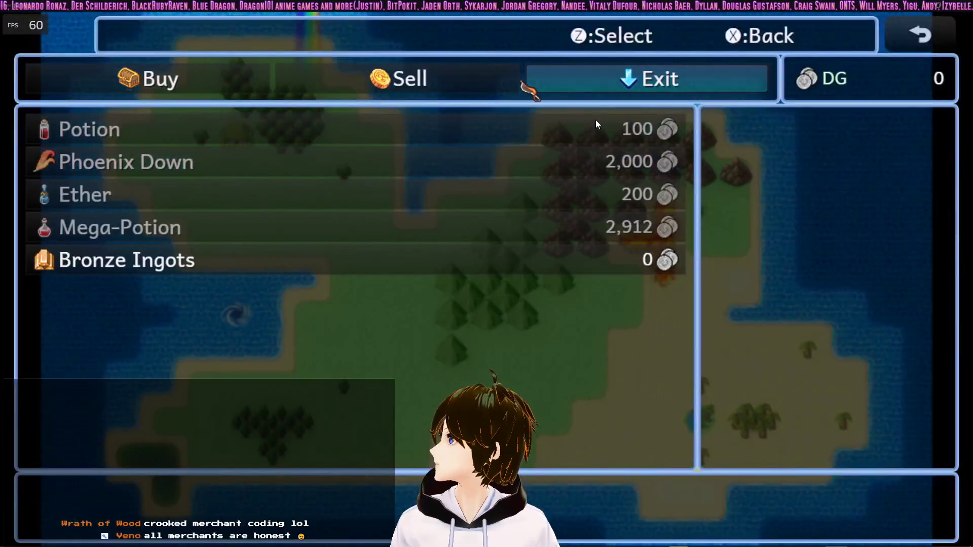
key("z")
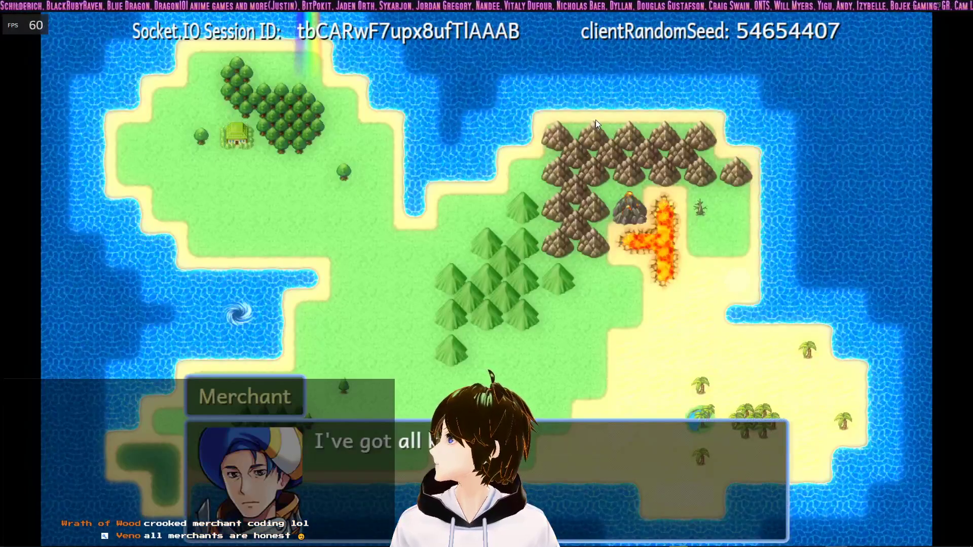
Reopen the shop and cycle through the Buy, Sell and Exit choices
key("z")
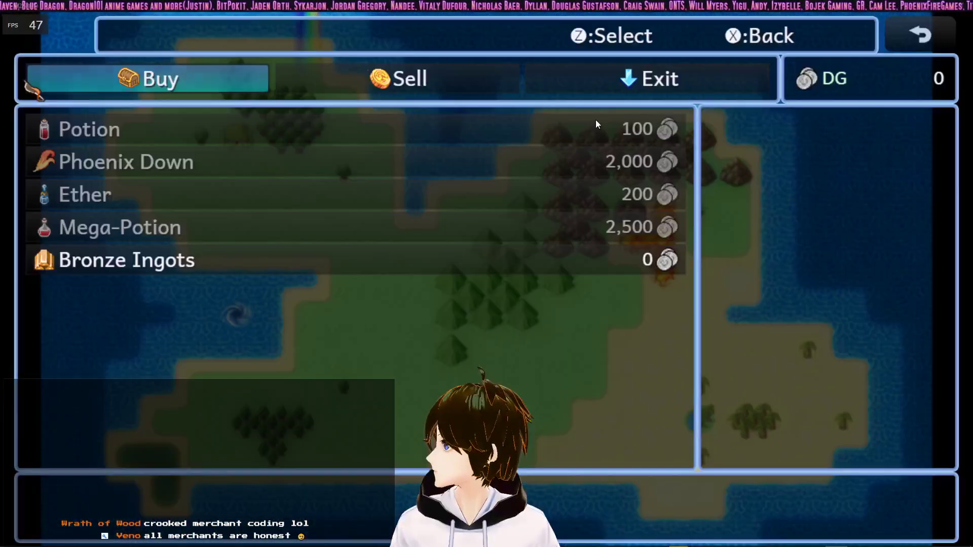
key("Left")
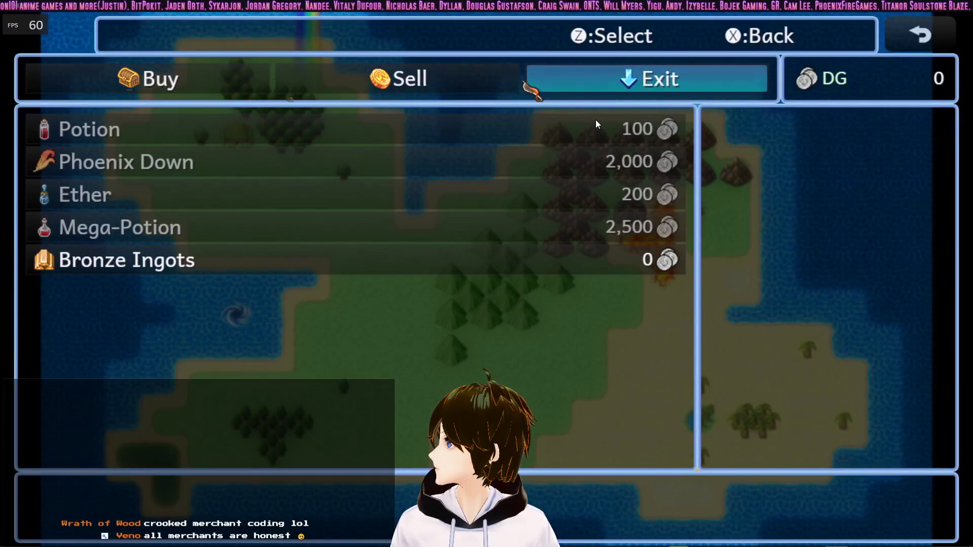
key("Left")
key("Left")
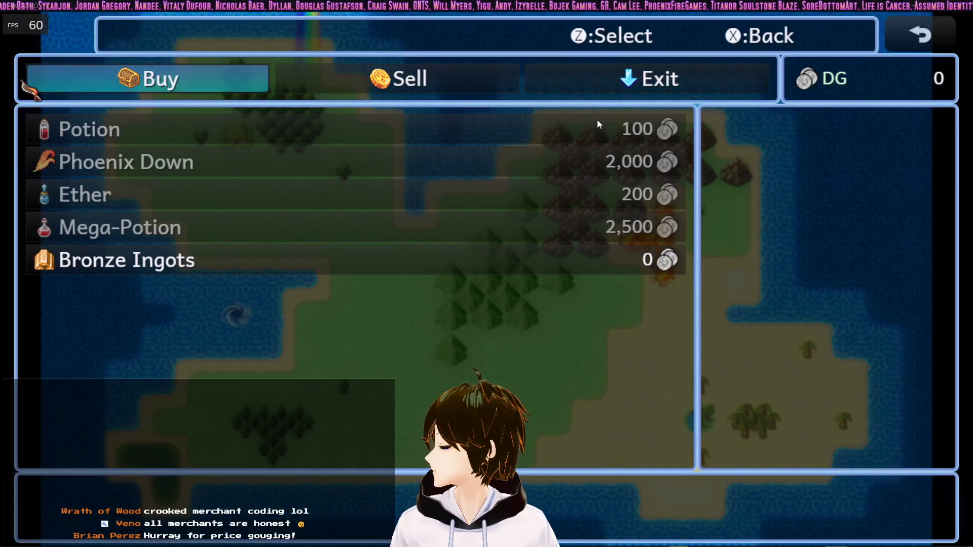
key("Left")
key("Right")
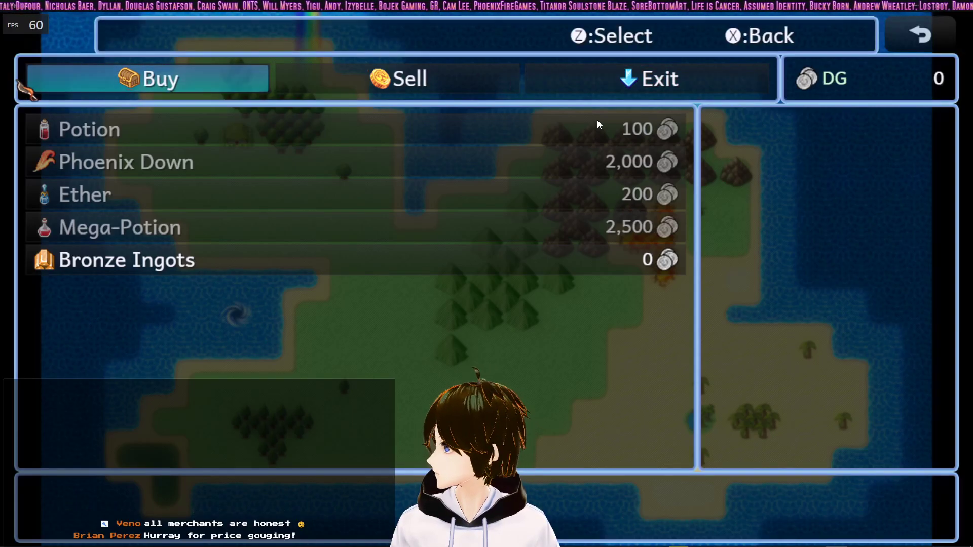
Close the playtest and open VisuMZ_1_ItemsEquipsCore's Shop Menu Settings in the Plugin Manager
key("x")
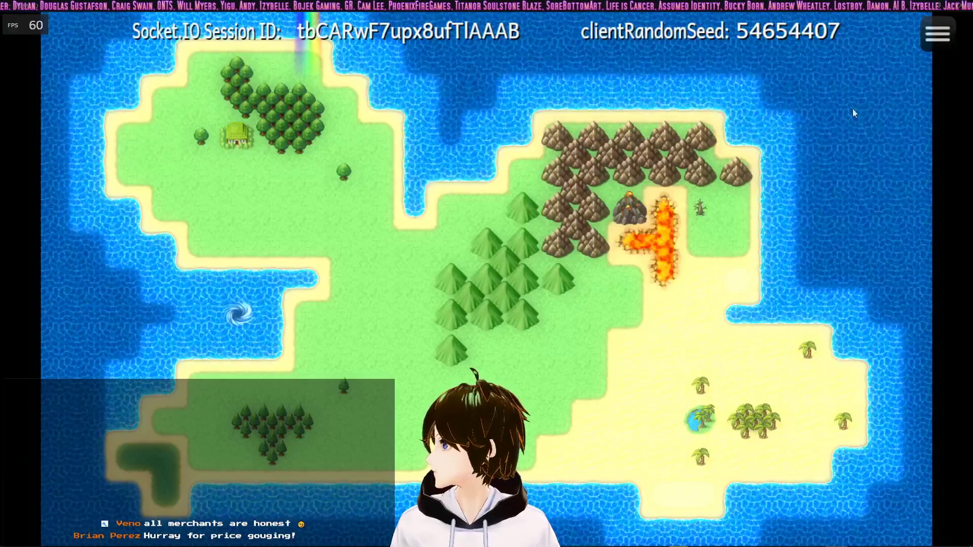
left_click(958, 10)
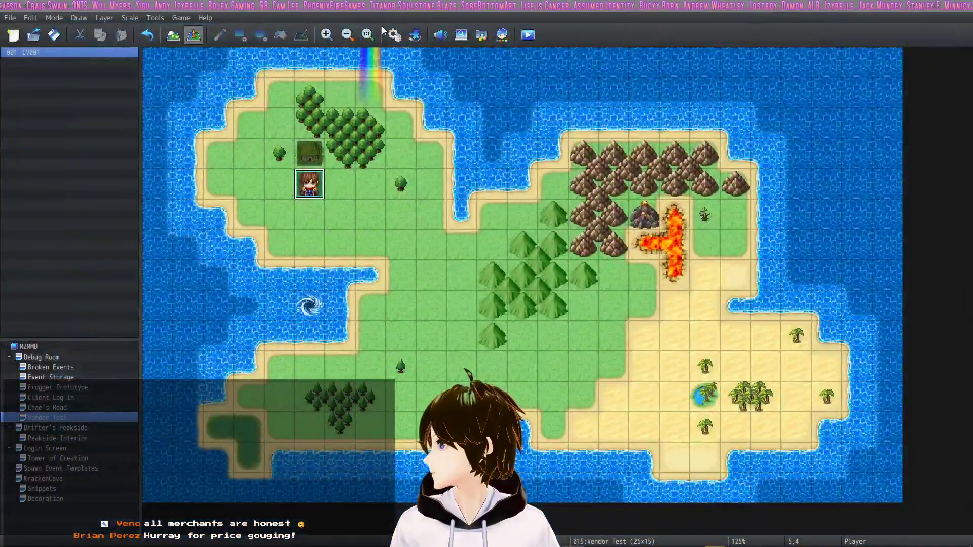
left_click(414, 35)
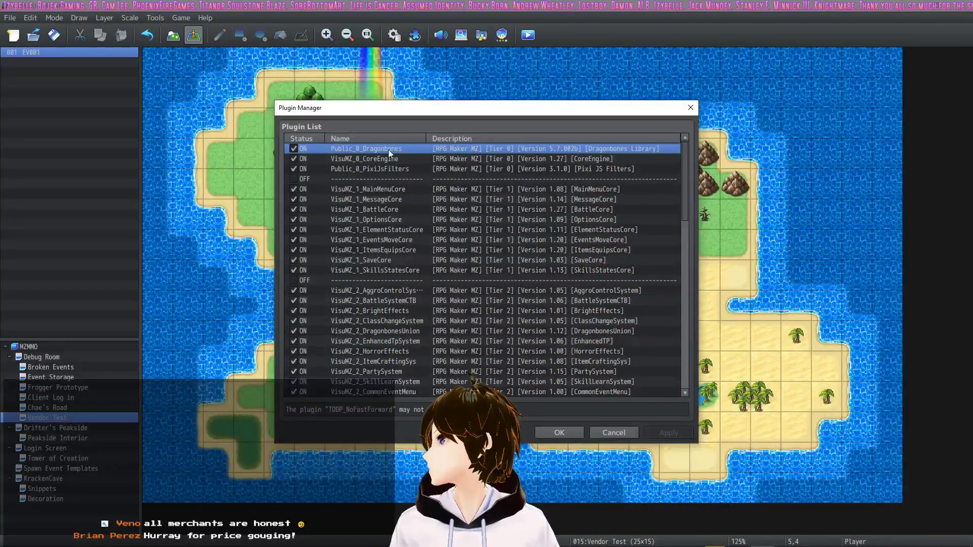
left_click(396, 160)
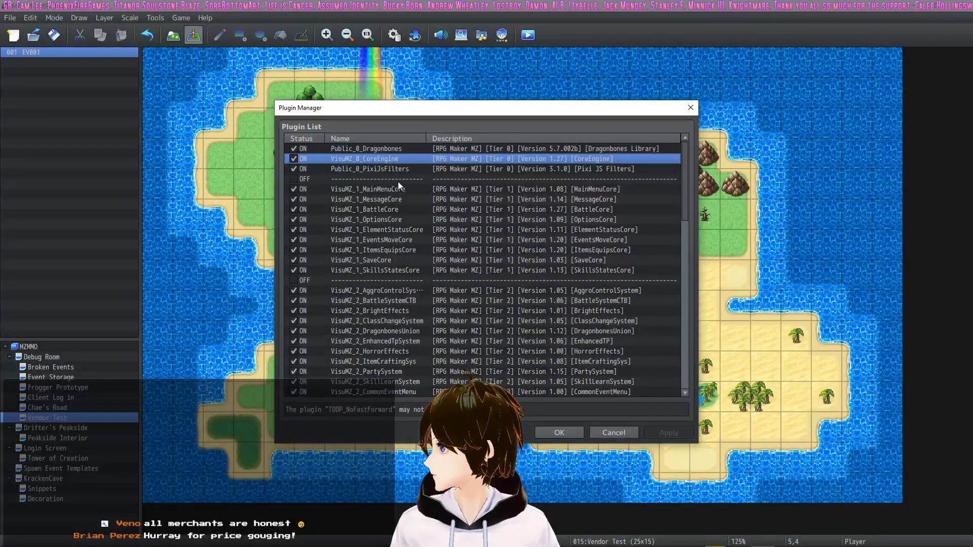
double_click(402, 248)
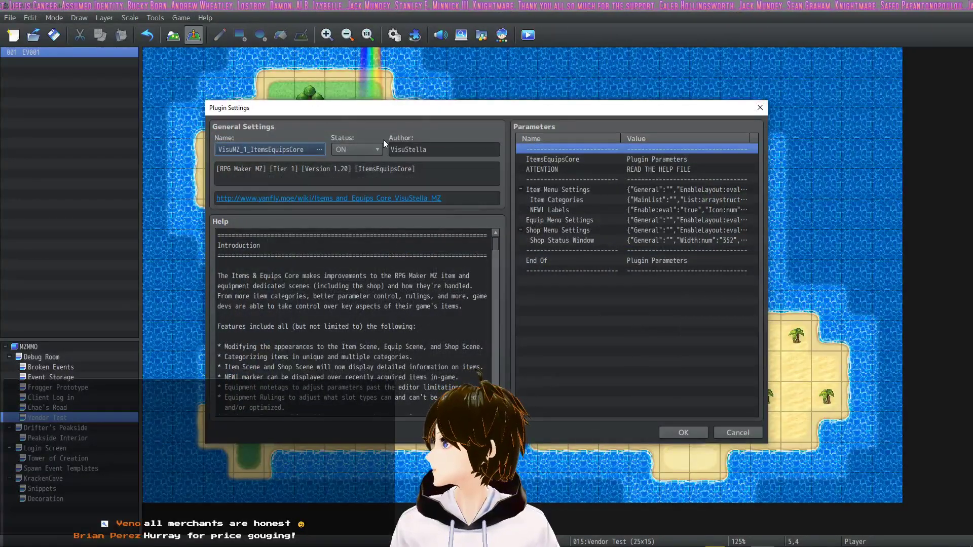
double_click(570, 230)
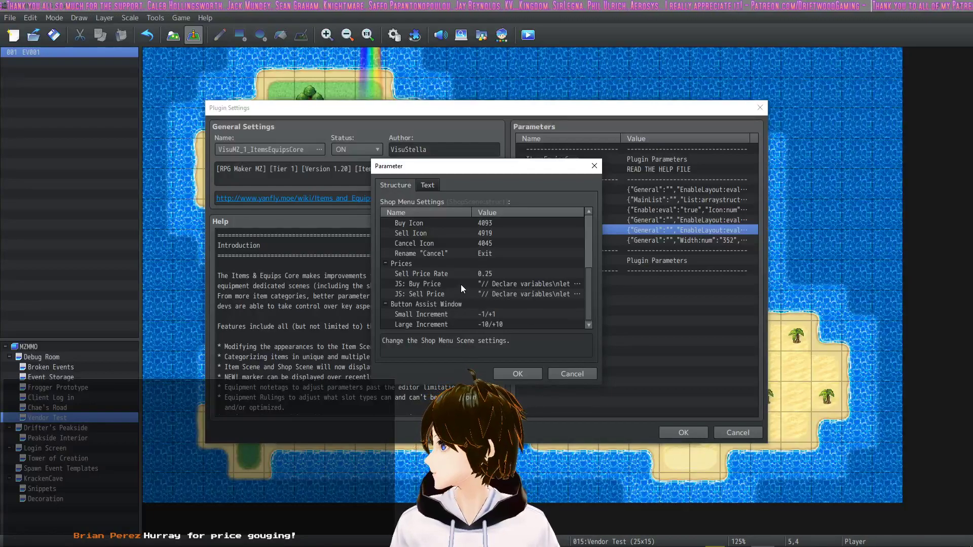
Edit the JS: Buy Price code to price = Math.max(price, price * (Math.random()*1.50))
double_click(461, 284)
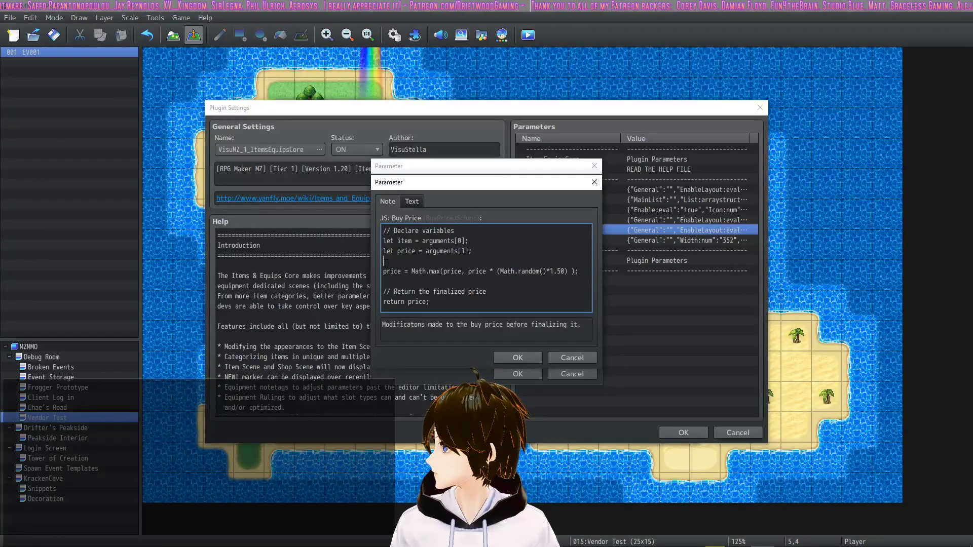
left_click_drag(385, 262, 579, 272)
left_click(579, 272)
left_click_drag(385, 262, 579, 272)
left_click(580, 280)
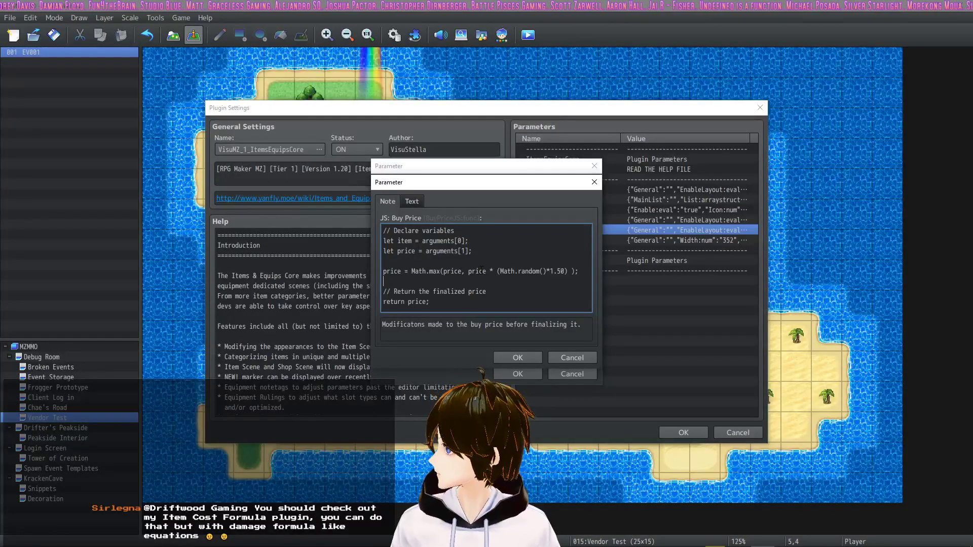
left_click_drag(462, 271, 566, 271)
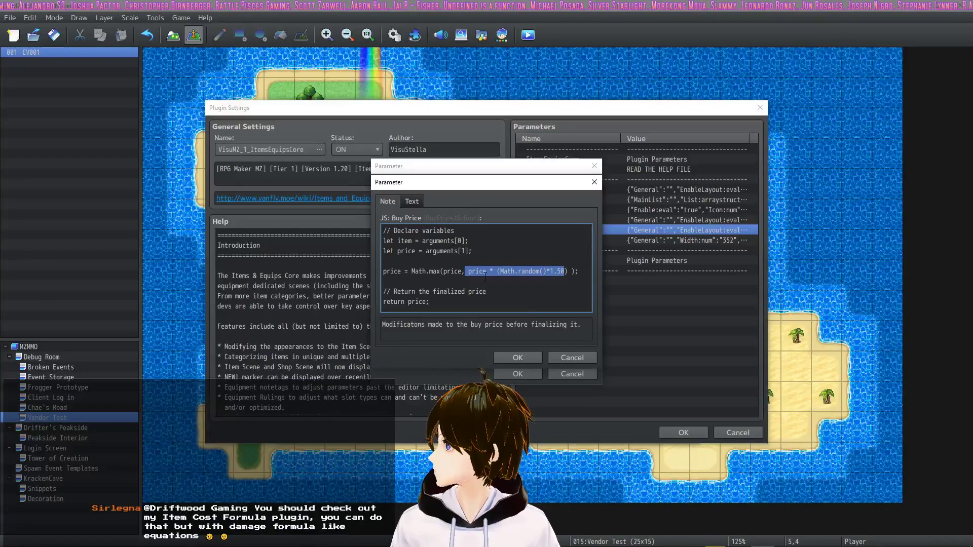
left_click(457, 266)
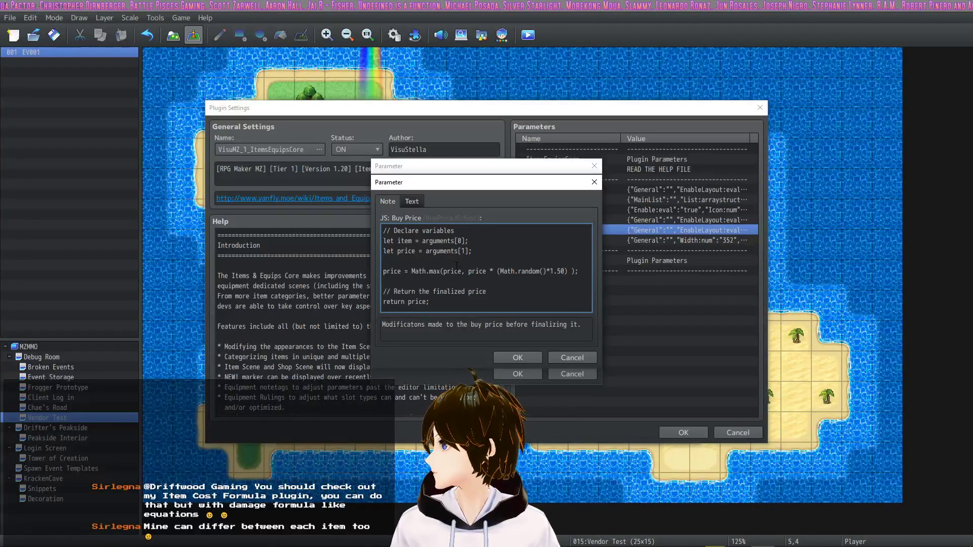
left_click_drag(462, 271, 439, 272)
left_click(452, 266)
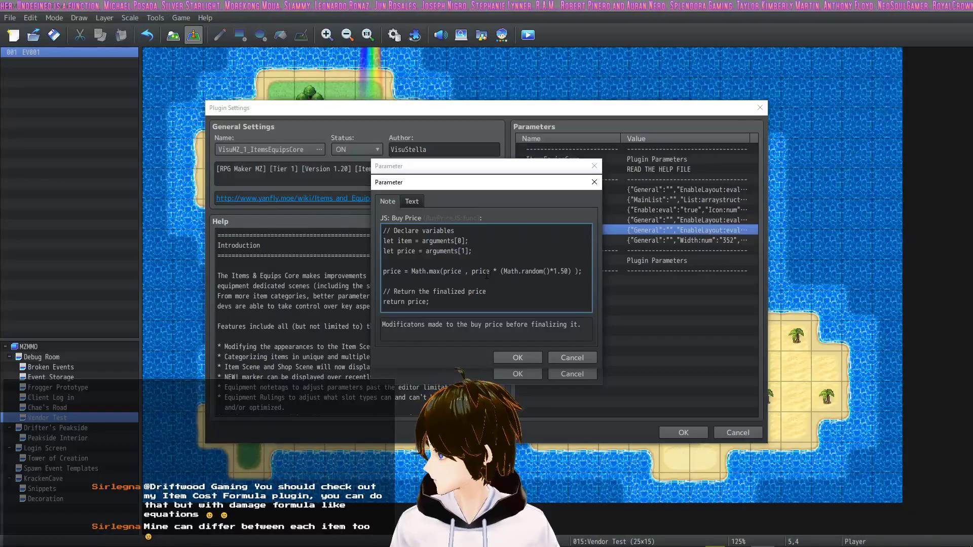
type("-")
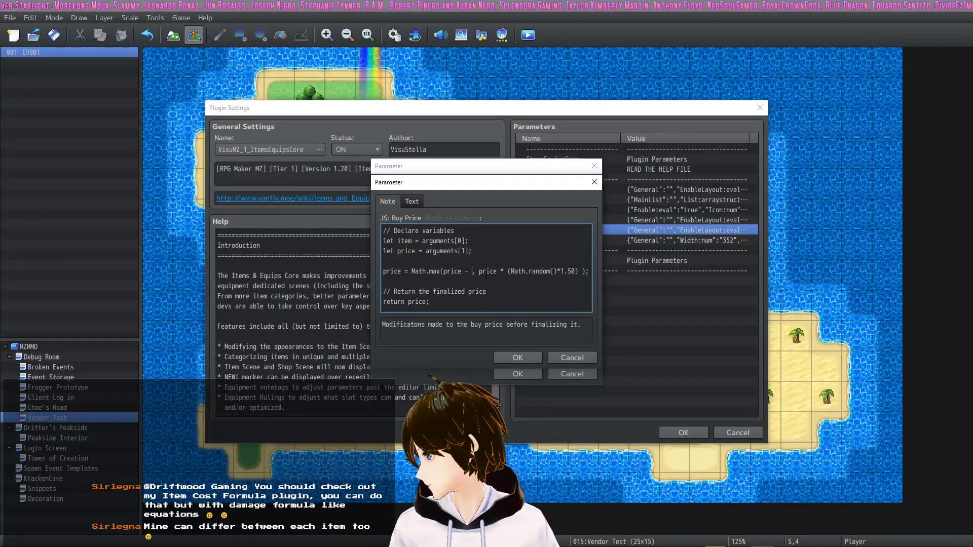
type(" ()")
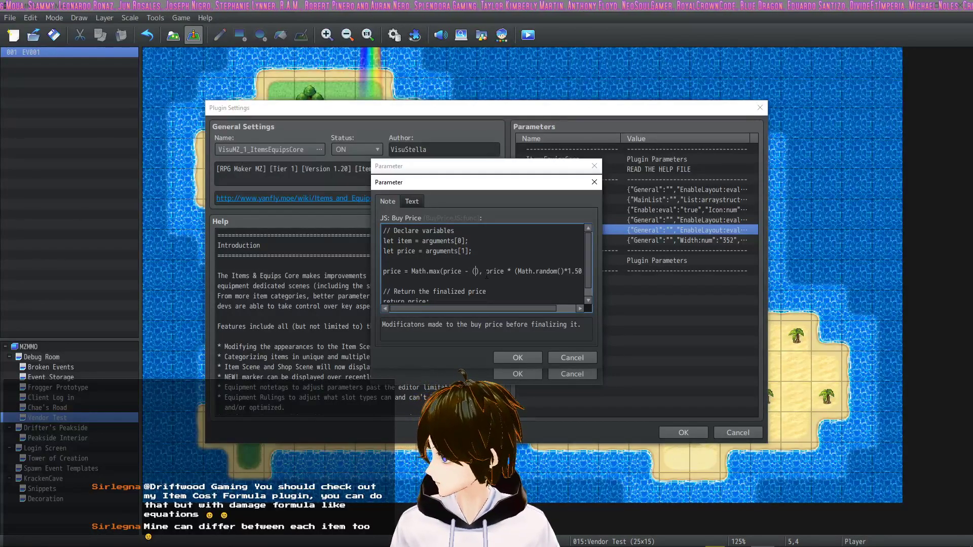
type("price")
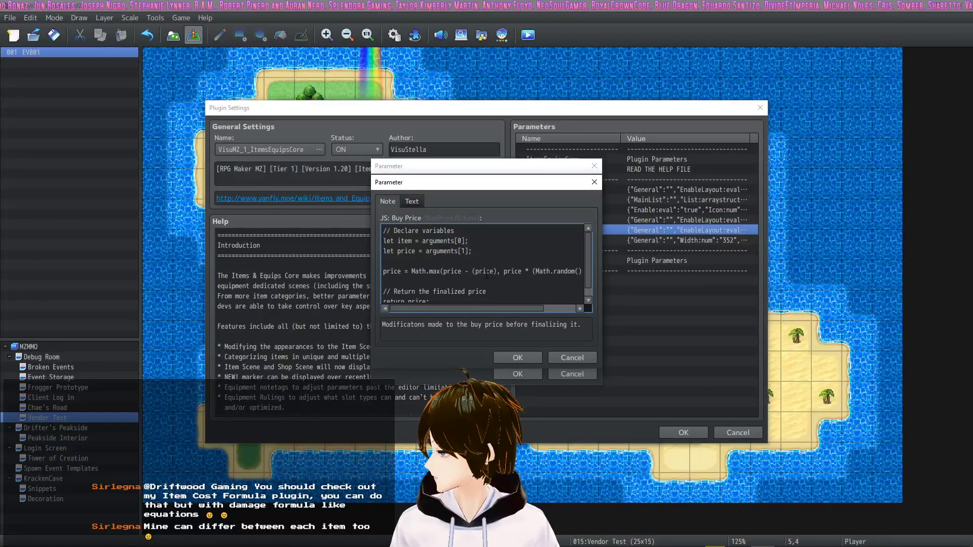
type("* 0.")
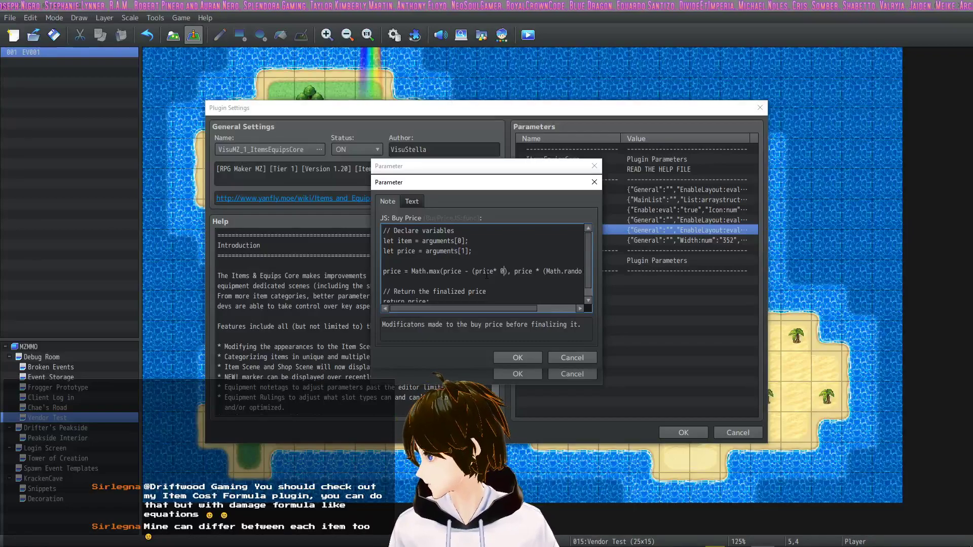
type("9")
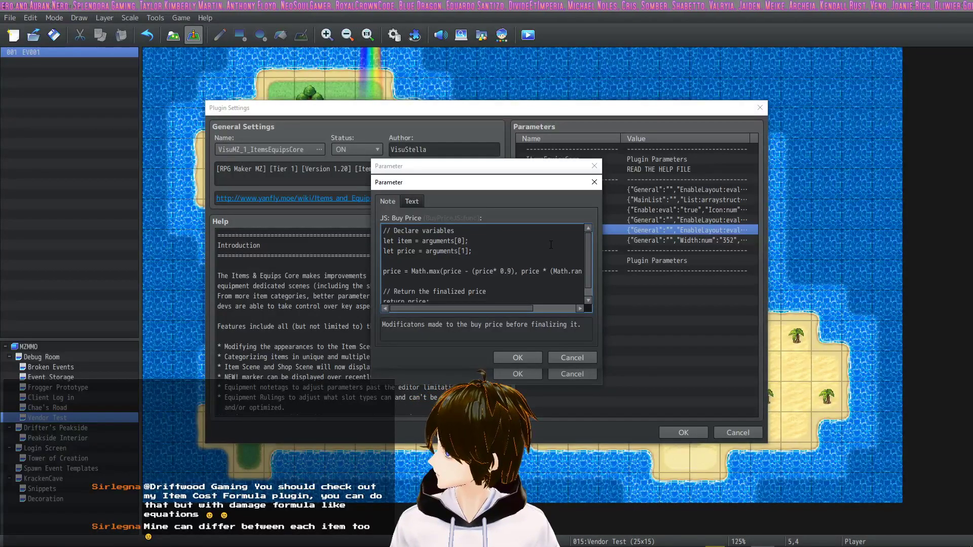
key("BackSpace")
type("1")
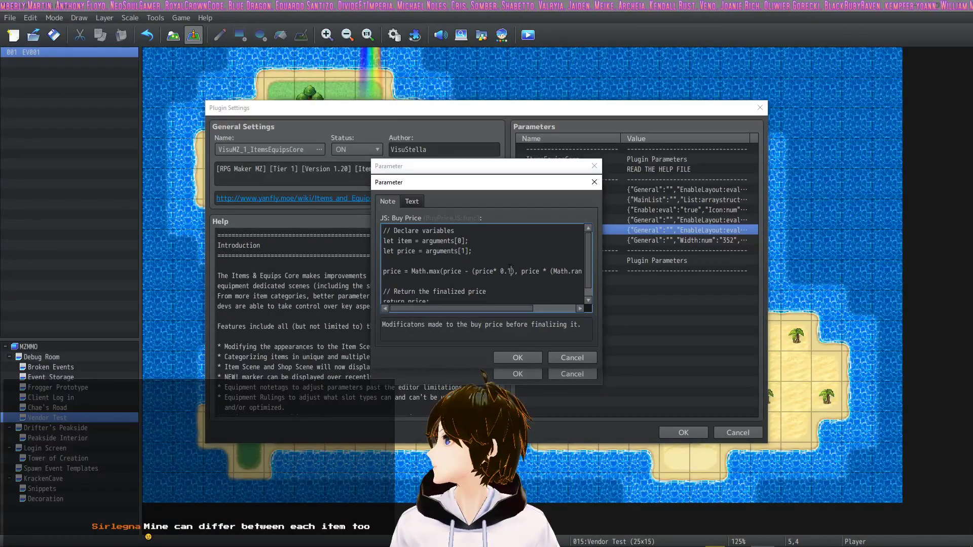
left_click_drag(510, 272, 383, 271)
left_click(494, 271)
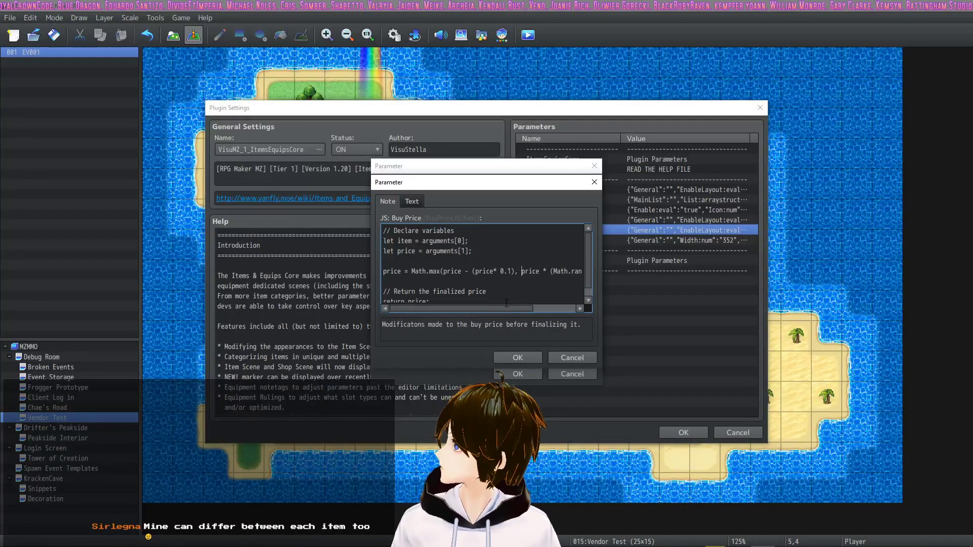
left_click(559, 308)
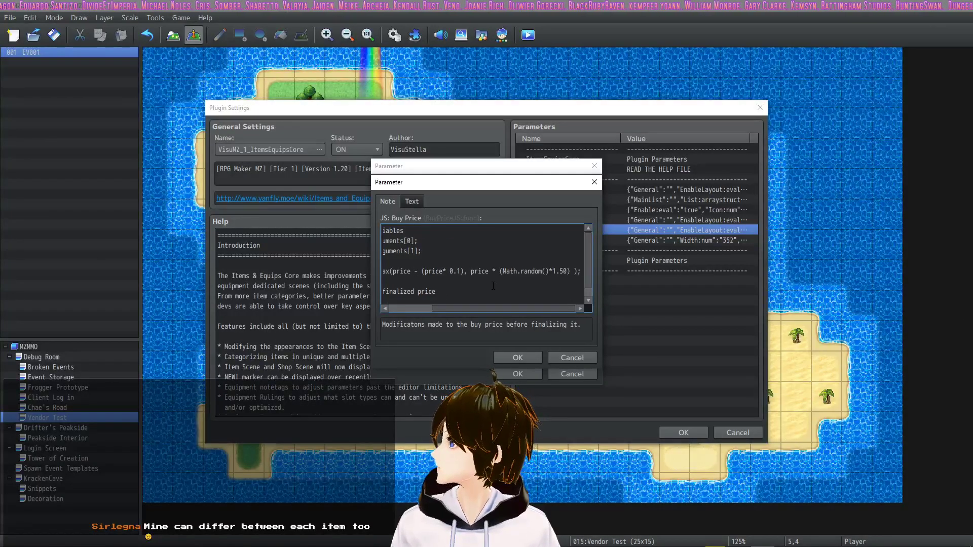
key("BackSpace")
key("BackSpace")
key("BackSpace")
key("BackSpace")
key("BackSpace")
key("BackSpace")
key("BackSpace")
key("BackSpace")
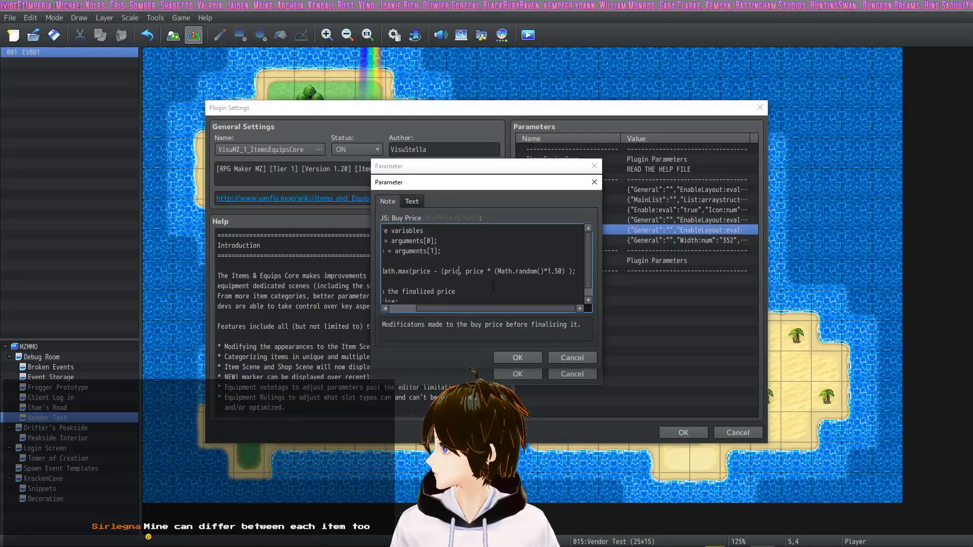
key("BackSpace")
key("BackSpace")
key("BackSpace")
key("BackSpace")
key("BackSpace")
key("BackSpace")
key("BackSpace")
key("BackSpace")
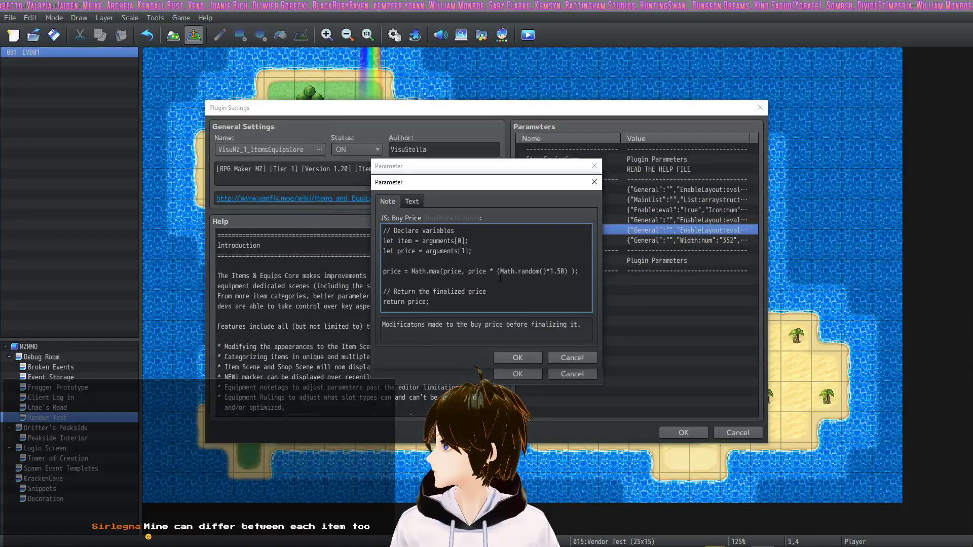
Replace the 1.50 random multiplier in the Buy Price formula with 1.25
left_click(471, 271)
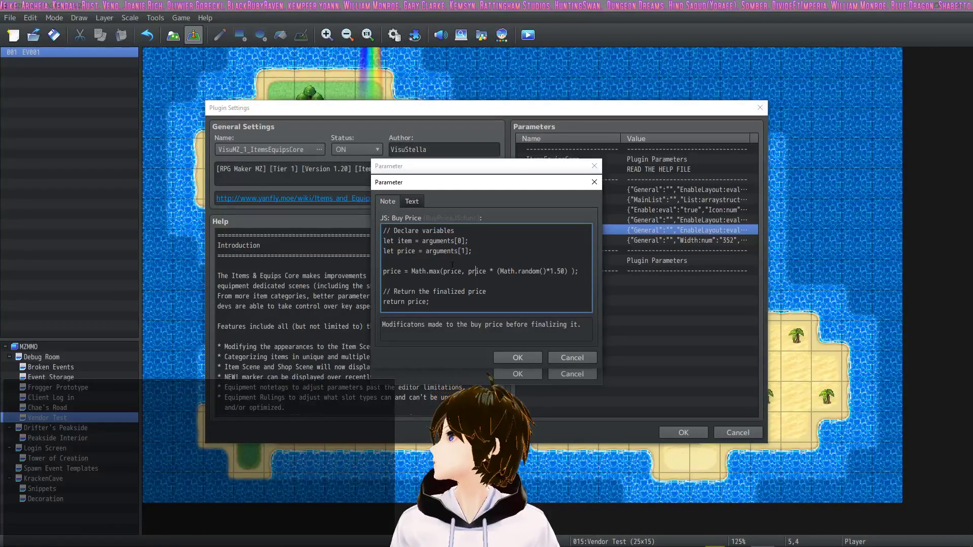
key("Right")
key("Right")
key("Right")
key("Right")
key("Right")
key("Right")
key("Right")
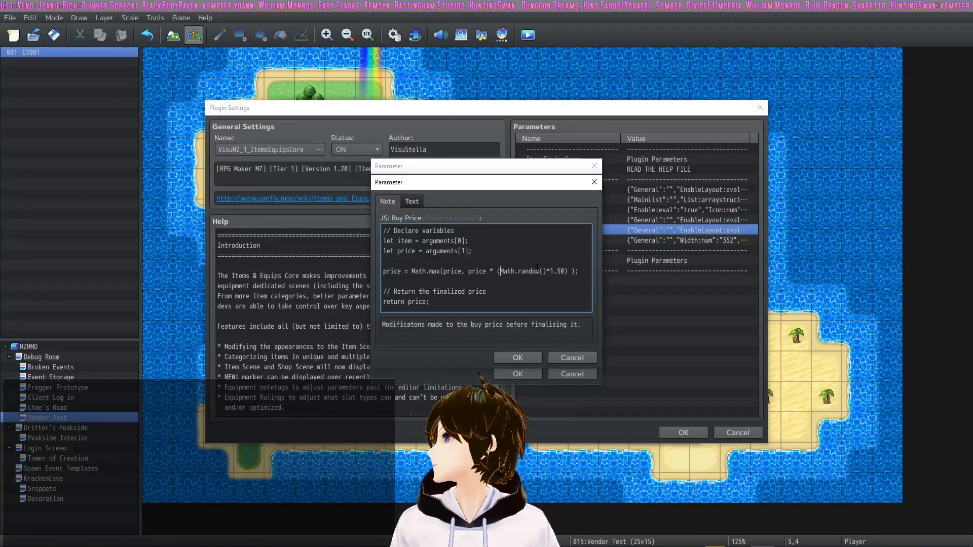
left_click_drag(546, 271, 500, 271)
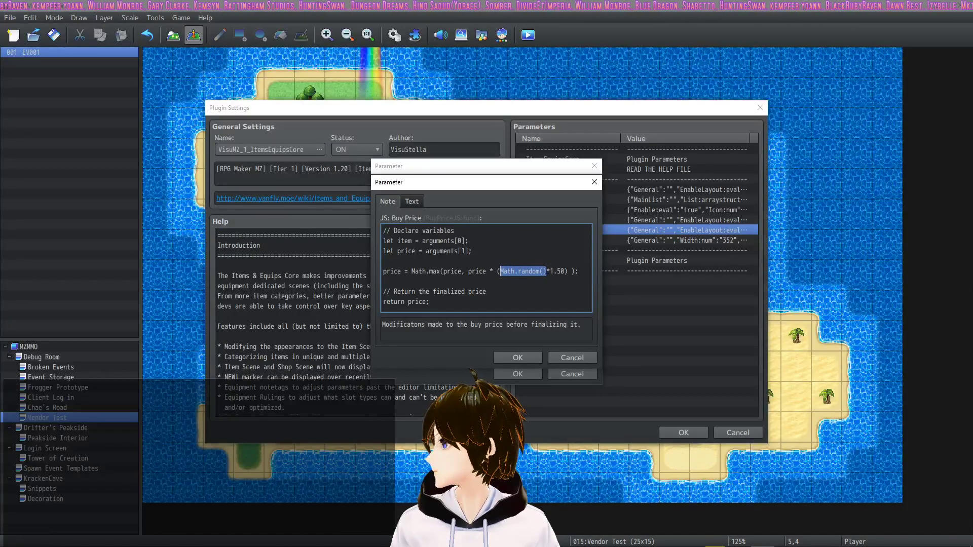
left_click(549, 270)
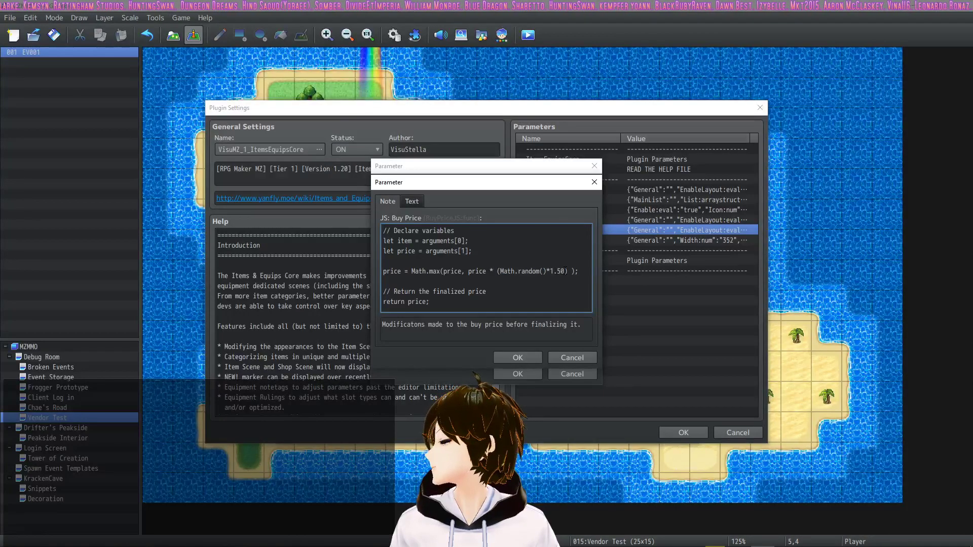
left_click_drag(565, 271, 558, 271)
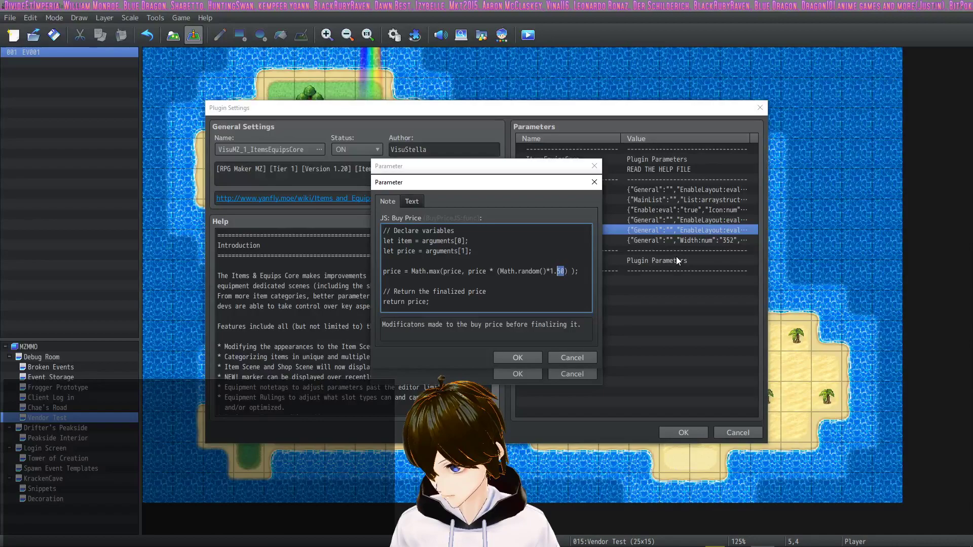
key("BackSpace")
key("BackSpace")
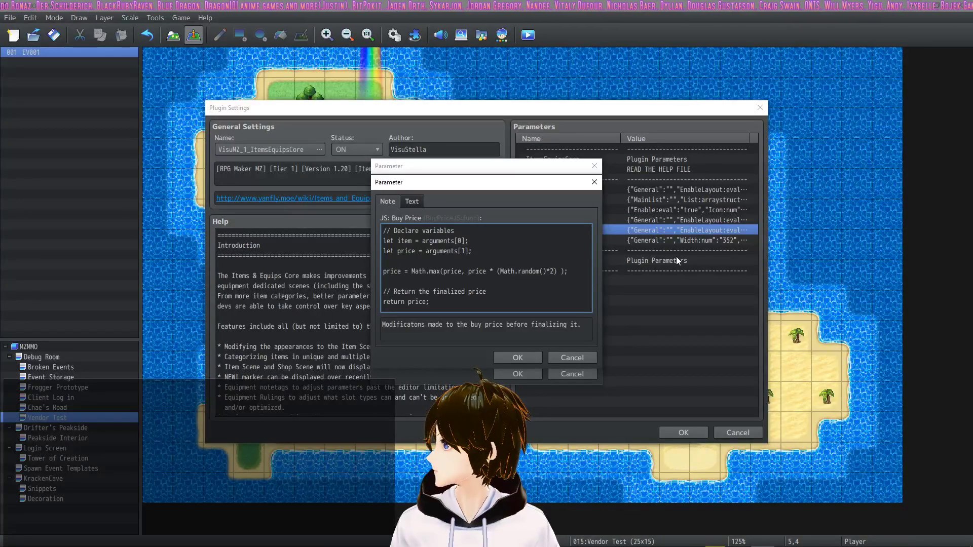
key("BackSpace")
type("1")
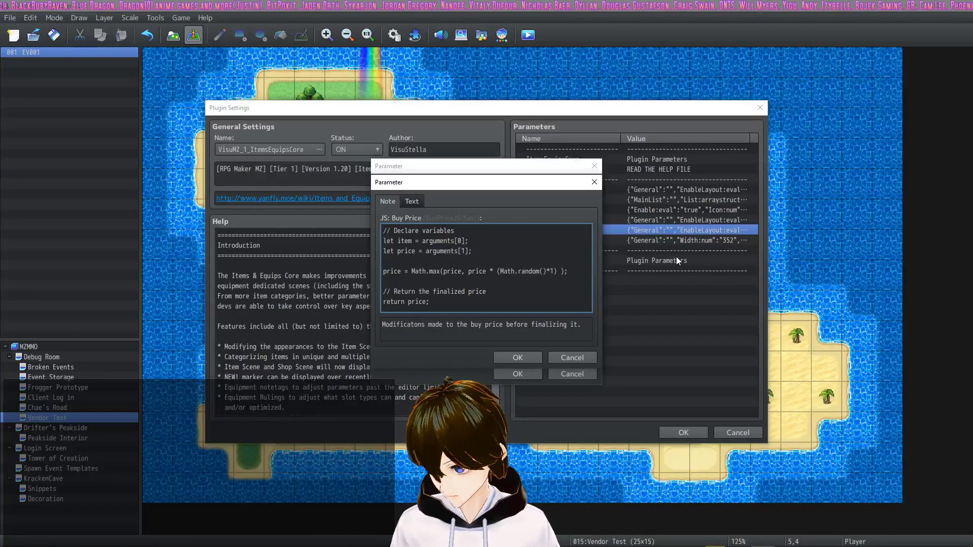
type(".25")
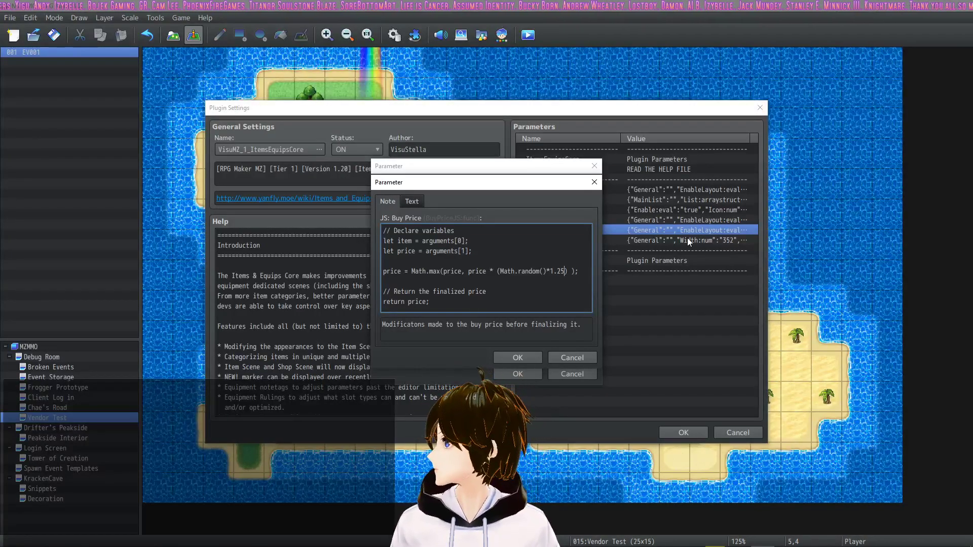
left_click_drag(577, 271, 372, 274)
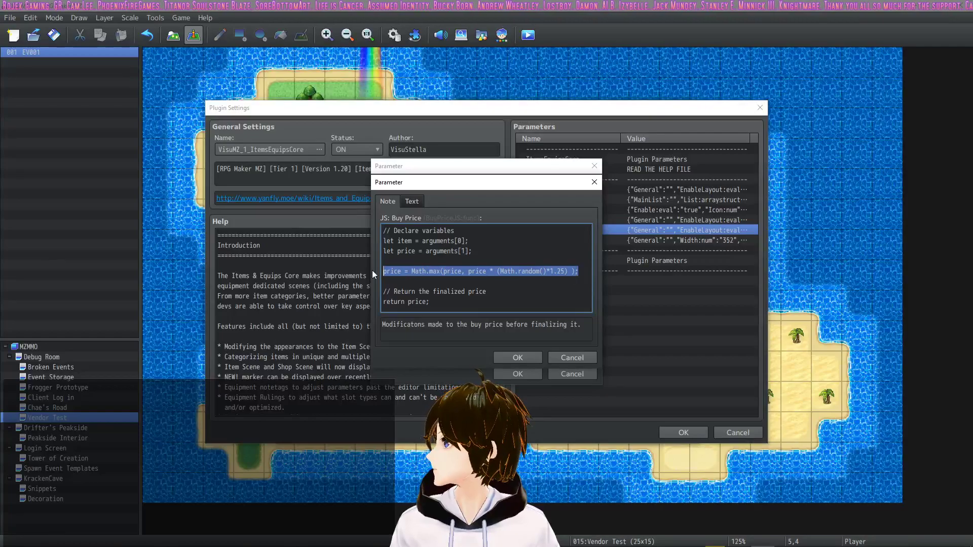